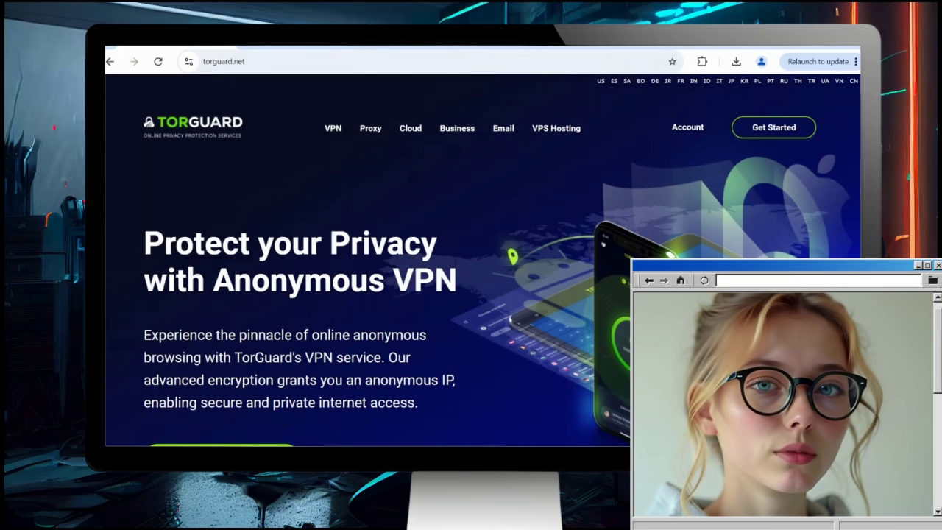
# Open the TorGuard client area and go to its Config Generator tool.
pyautogui.click(296, 48)
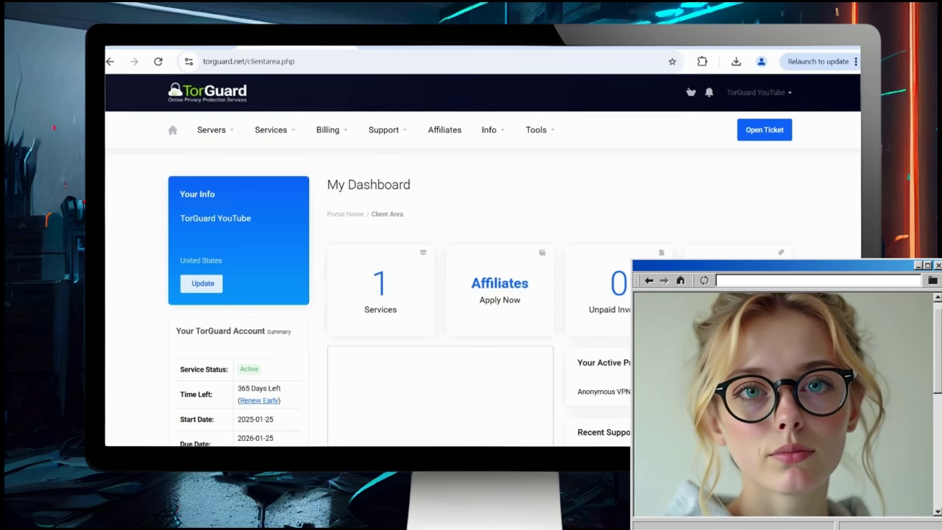
pyautogui.scroll(-3, 483, 261)
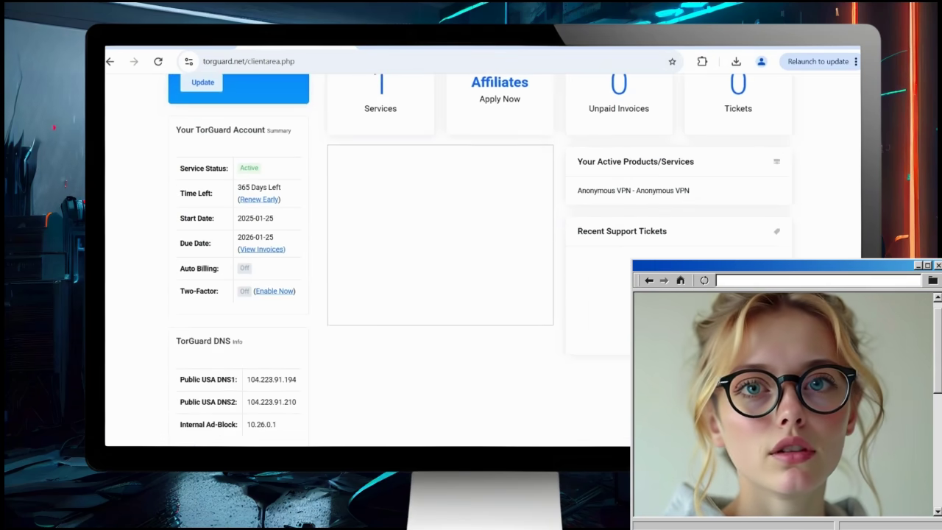
pyautogui.scroll(3, 483, 261)
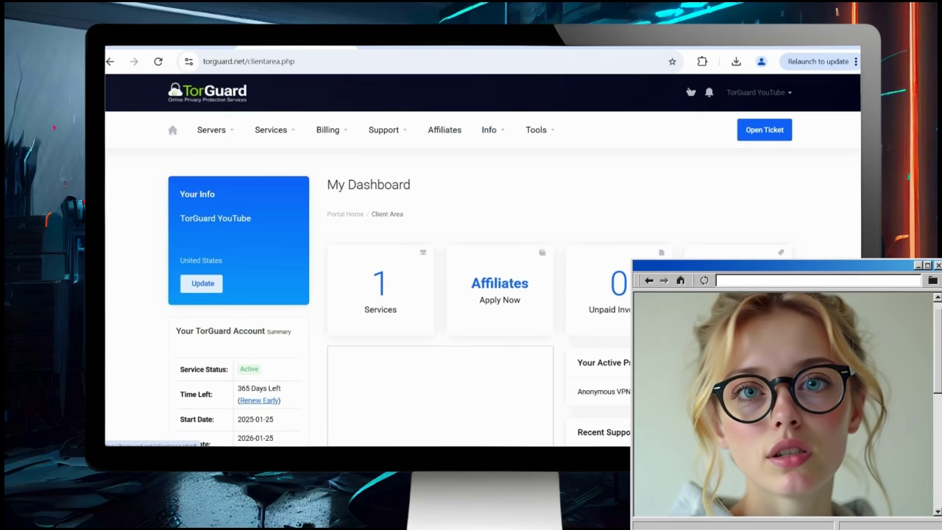
pyautogui.click(540, 130)
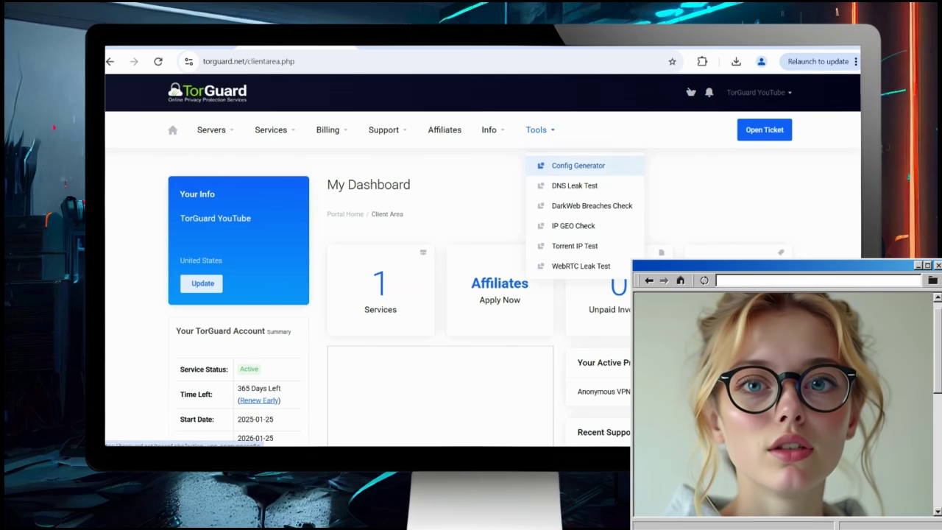
pyautogui.click(578, 166)
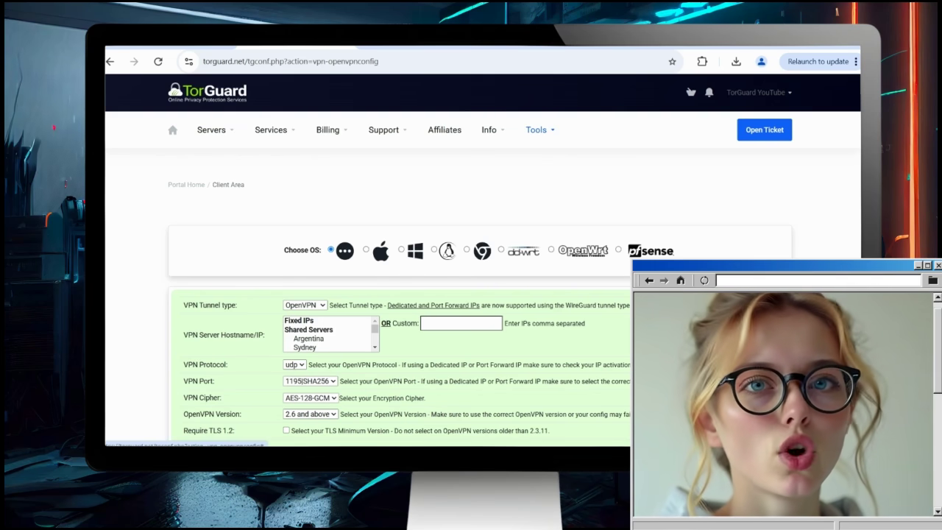
# Examine the protocol, port, cipher and OpenVPN version choices offered for the OpenVPN tunnel type.
pyautogui.scroll(-2, 368, 295)
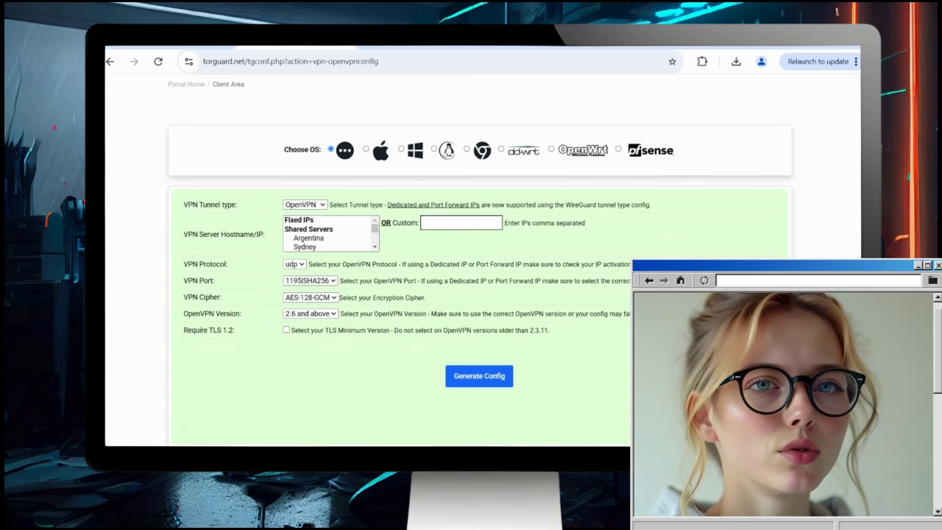
pyautogui.click(295, 265)
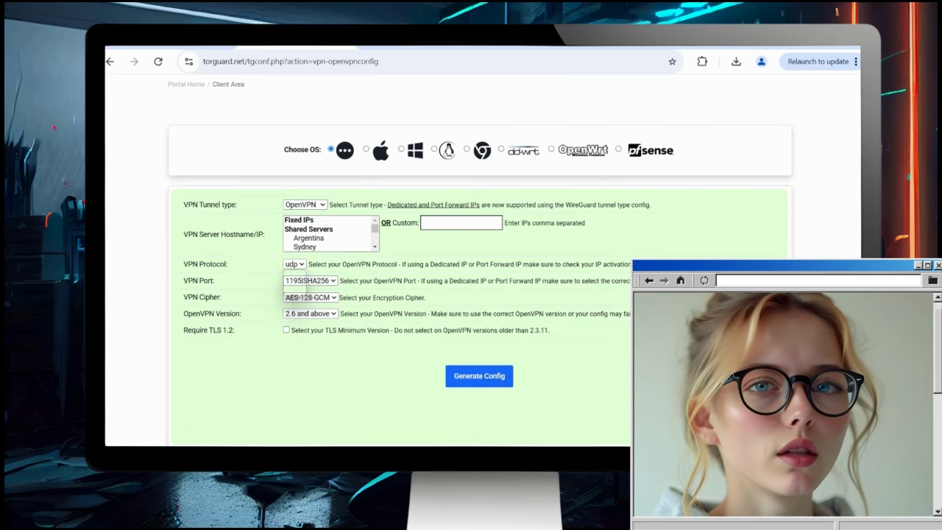
pyautogui.click(294, 265)
pyautogui.click(310, 280)
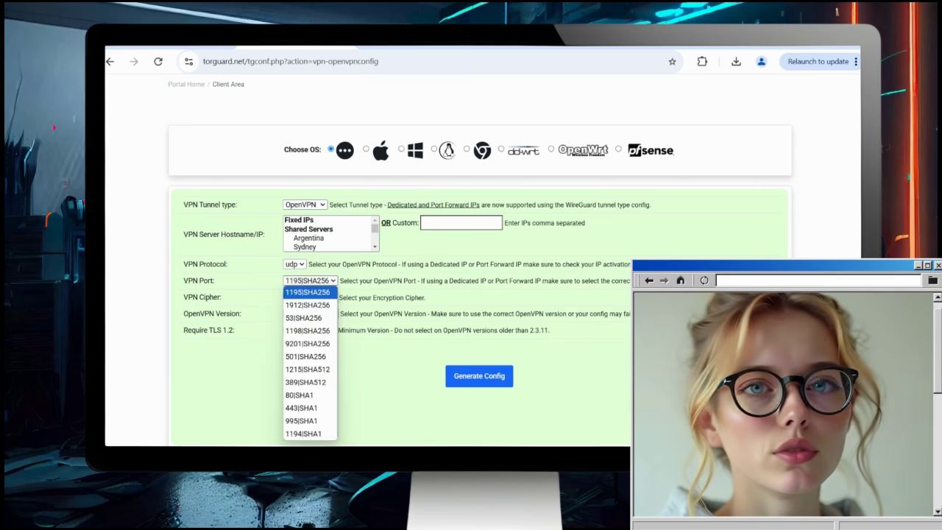
pyautogui.click(311, 281)
pyautogui.click(311, 297)
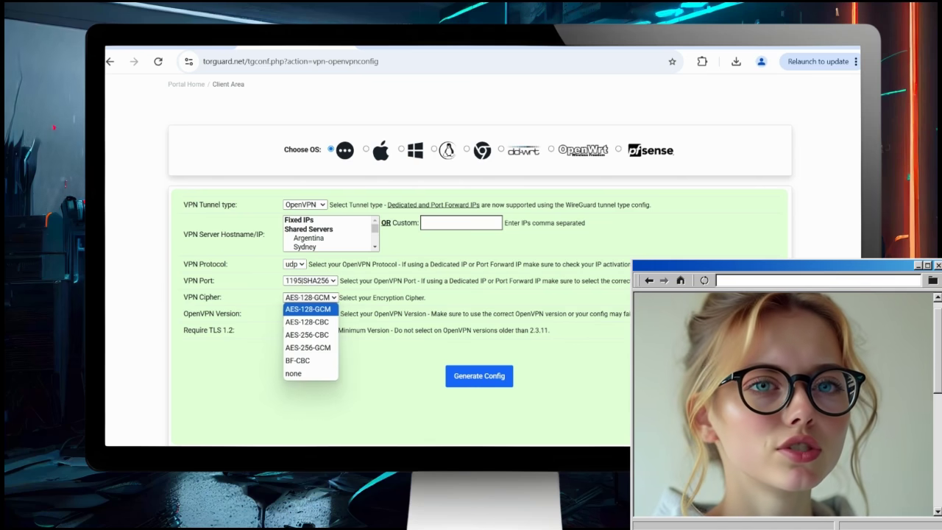
pyautogui.click(311, 298)
pyautogui.click(310, 314)
pyautogui.click(310, 322)
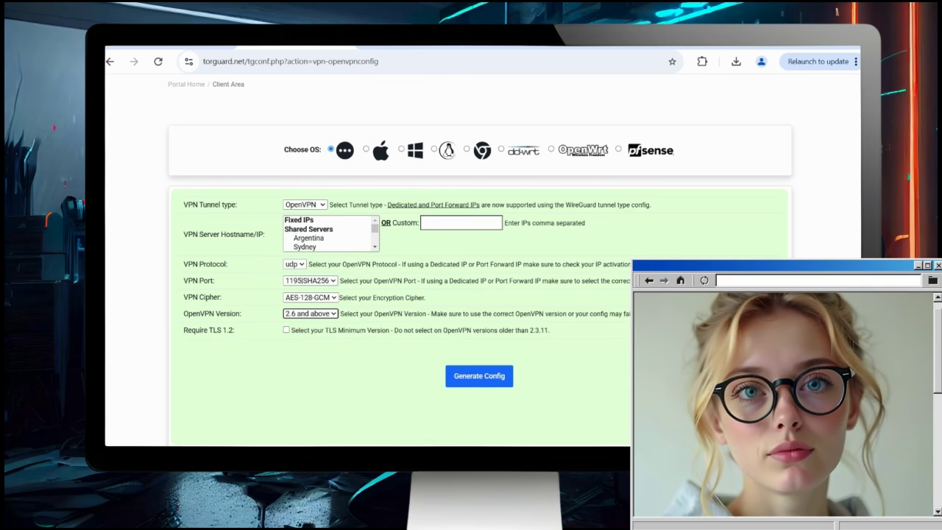
# Set the VPN tunnel type to WireGuard and choose Netherlands as the VPN server.
pyautogui.click(304, 204)
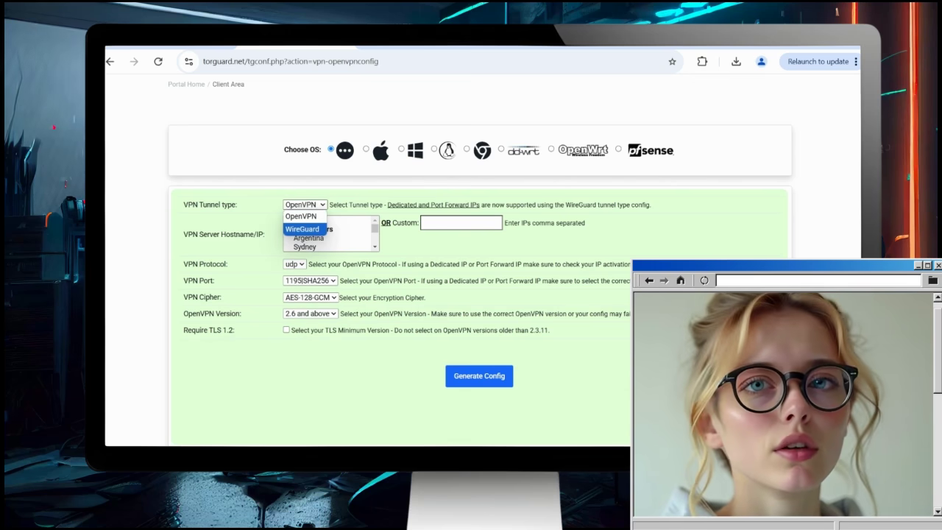
pyautogui.click(301, 227)
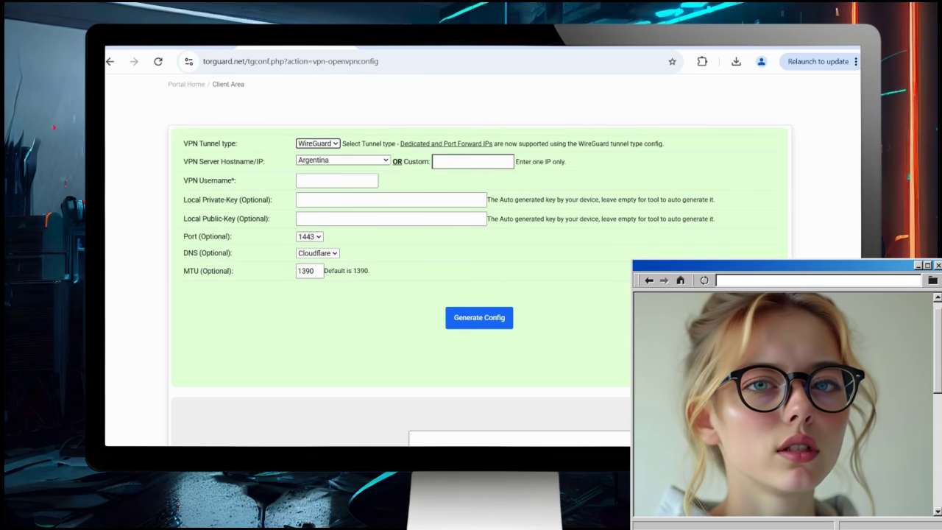
pyautogui.click(343, 161)
pyautogui.scroll(-5, 342, 221)
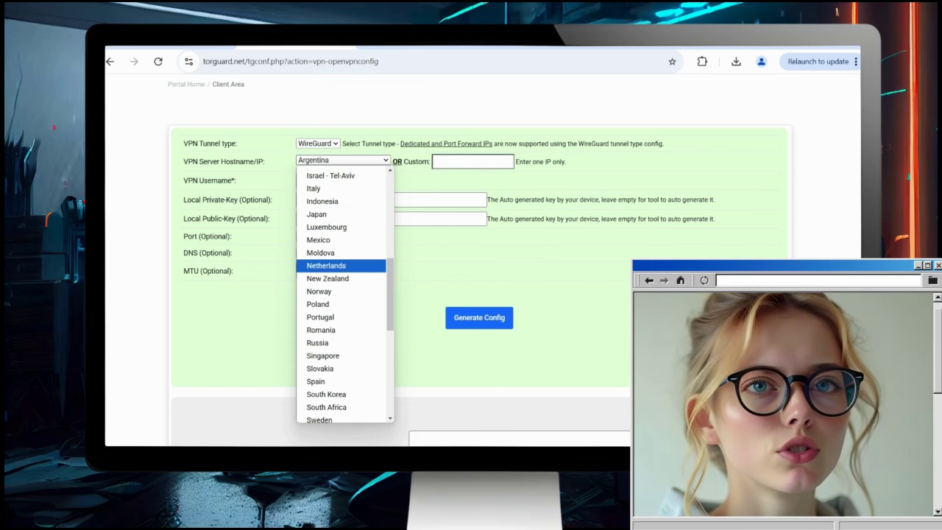
pyautogui.click(326, 266)
# Fill in the VPN username with the account's e-mail and set the DNS to VPN DNS.
pyautogui.press('Tab')
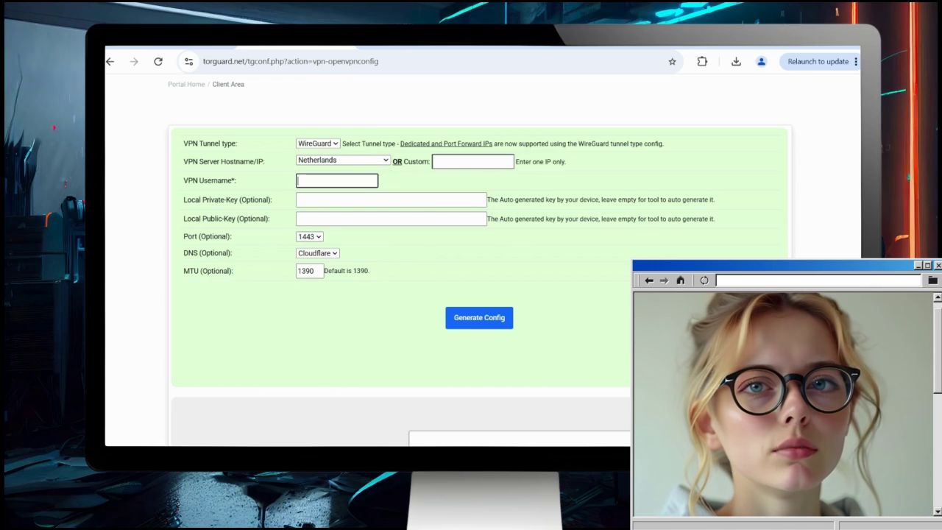
pyautogui.hotkey('ctrl', 'v')
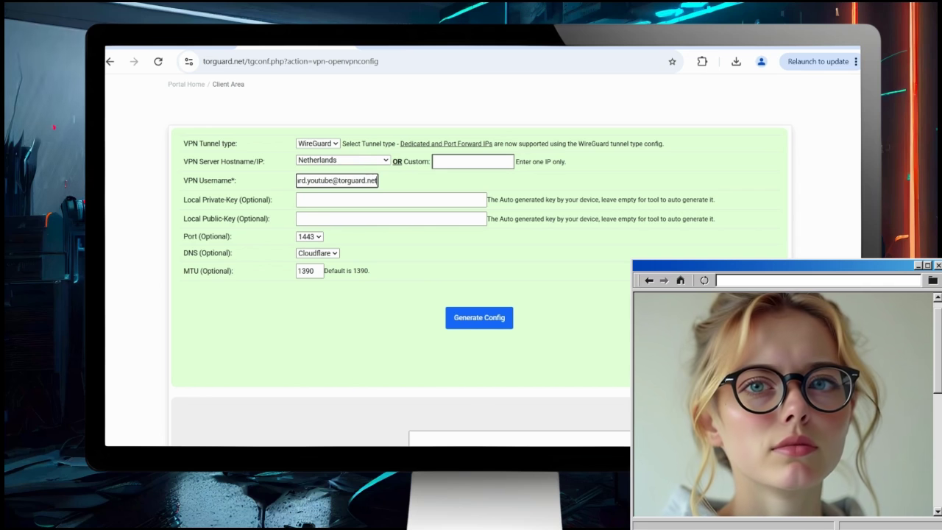
pyautogui.click(317, 253)
pyautogui.click(315, 291)
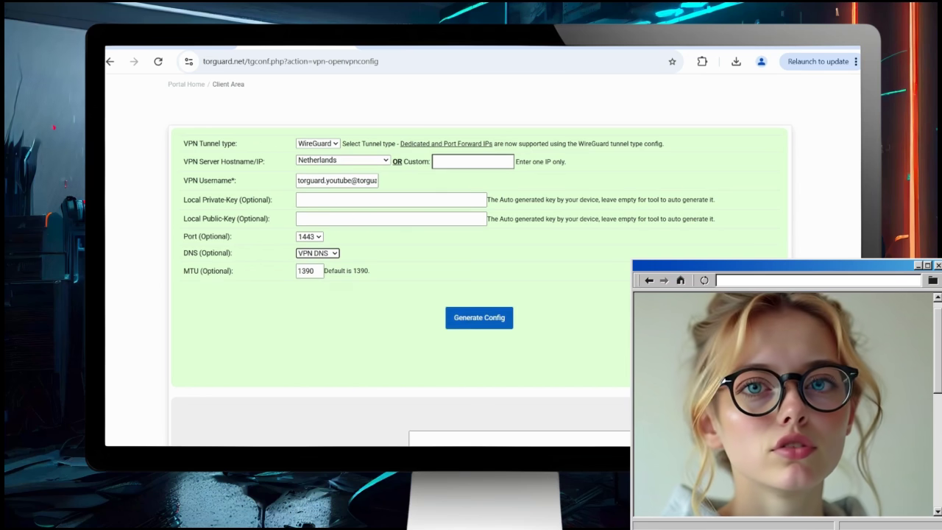
# Generate the WireGuard config and copy the entire text of the config output.
pyautogui.click(479, 318)
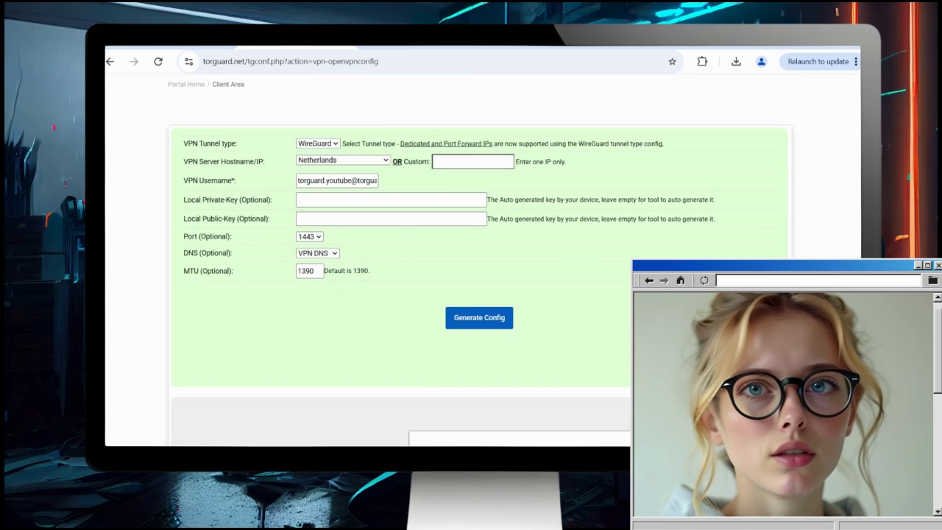
pyautogui.scroll(-1, 479, 257)
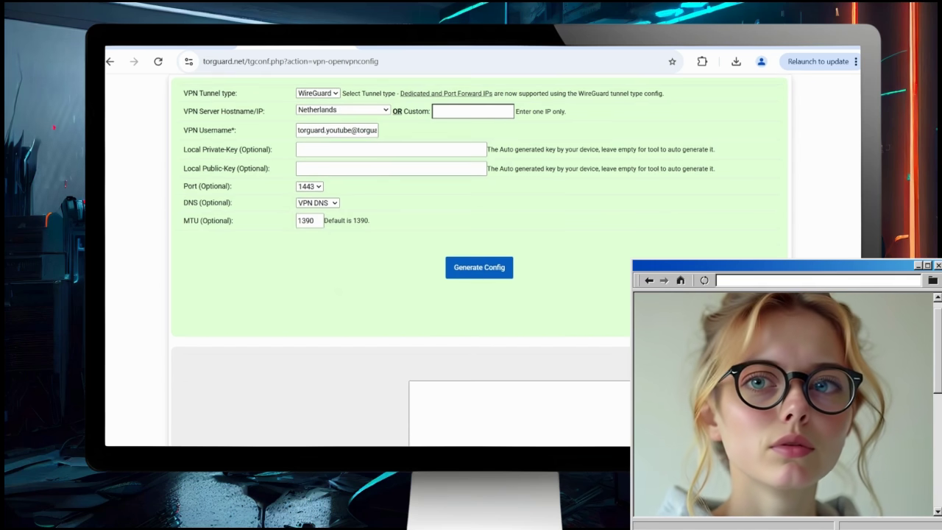
pyautogui.scroll(-1, 478, 258)
pyautogui.scroll(-2, 478, 257)
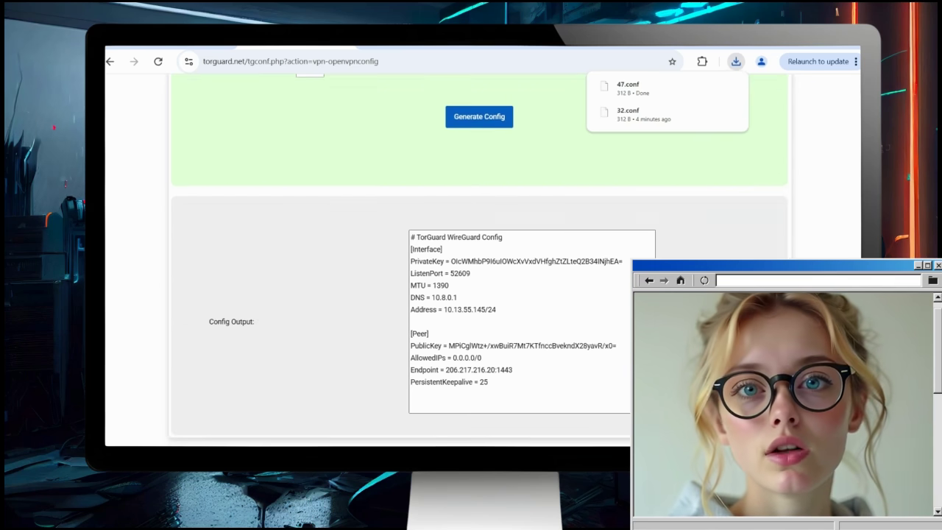
pyautogui.scroll(-1, 478, 294)
pyautogui.moveTo(490, 333); pyautogui.dragTo(410, 186)
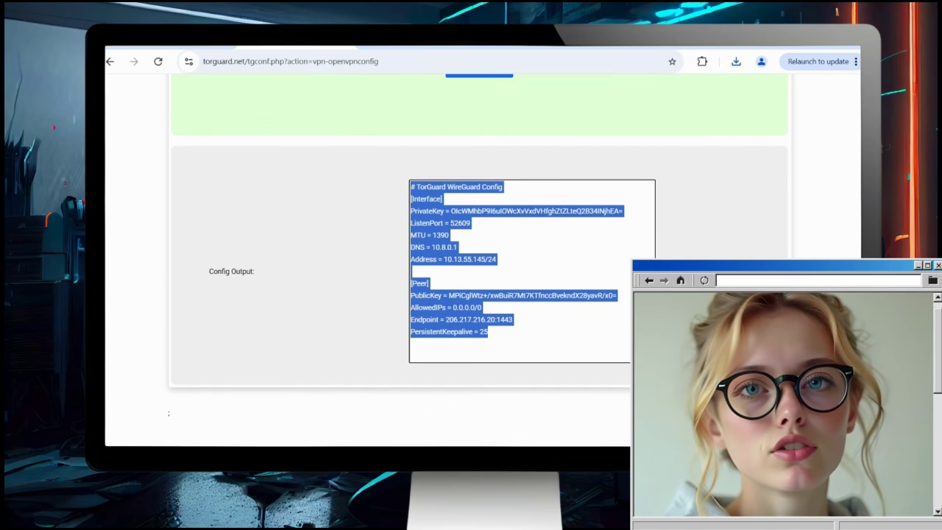
pyautogui.scroll(1, 479, 295)
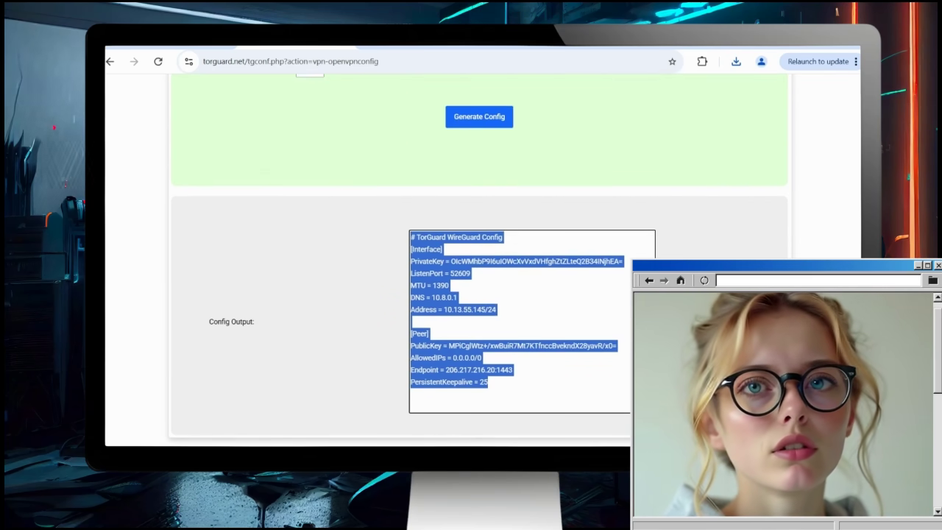
pyautogui.rightClick(423, 250)
pyautogui.click(436, 256)
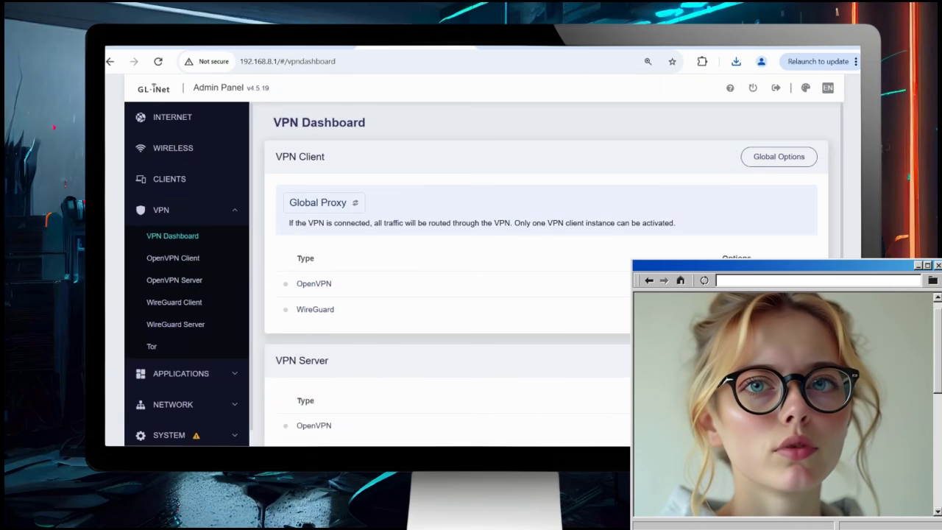
# Switch to the GL.iNet router's admin panel and open its WireGuard Client page.
pyautogui.click(162, 210)
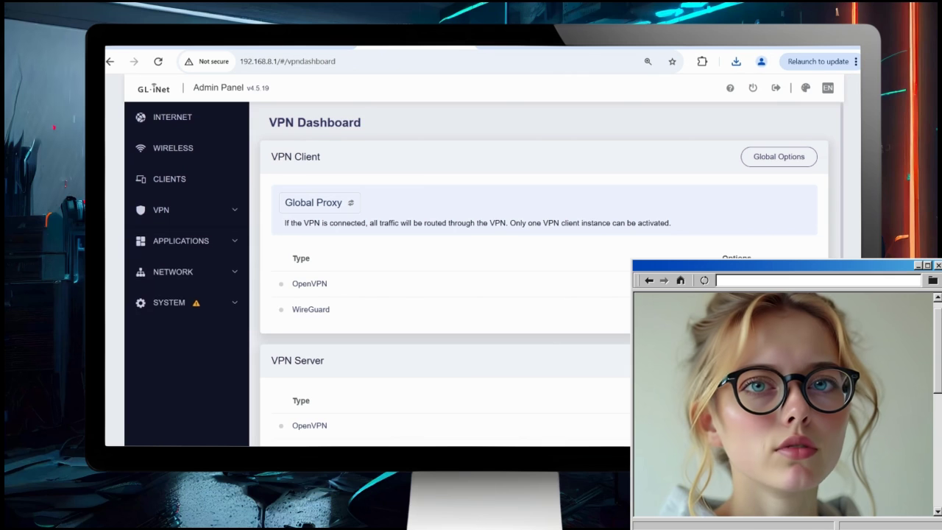
pyautogui.click(161, 211)
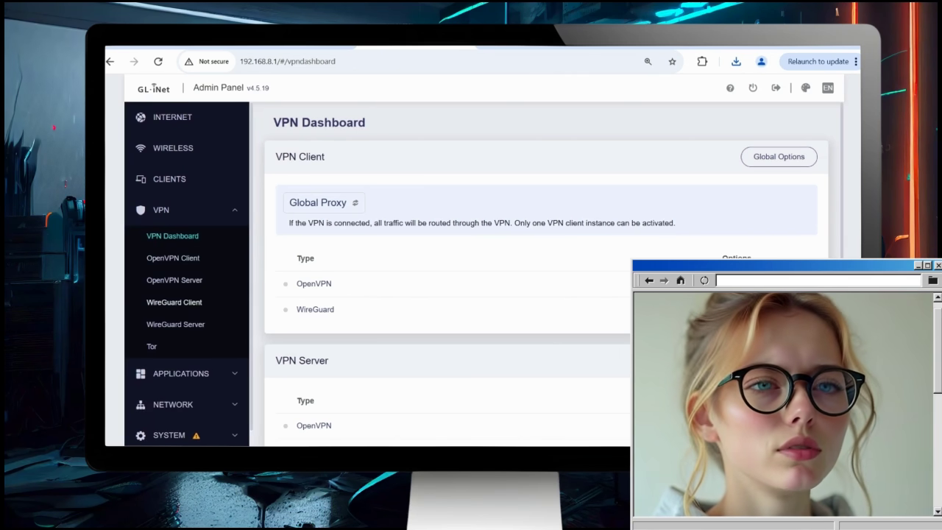
pyautogui.click(175, 303)
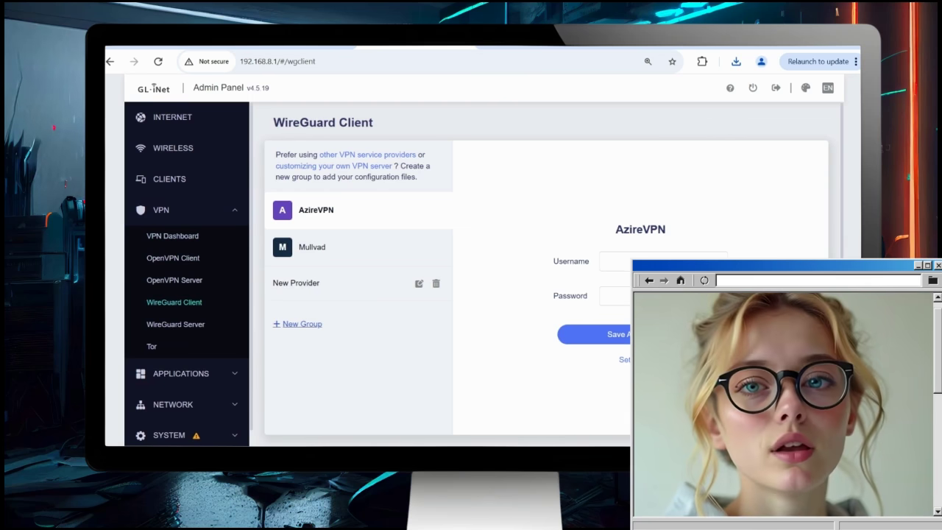
# Rename the "New Provider" group as TorGuard and save the new name.
pyautogui.click(419, 282)
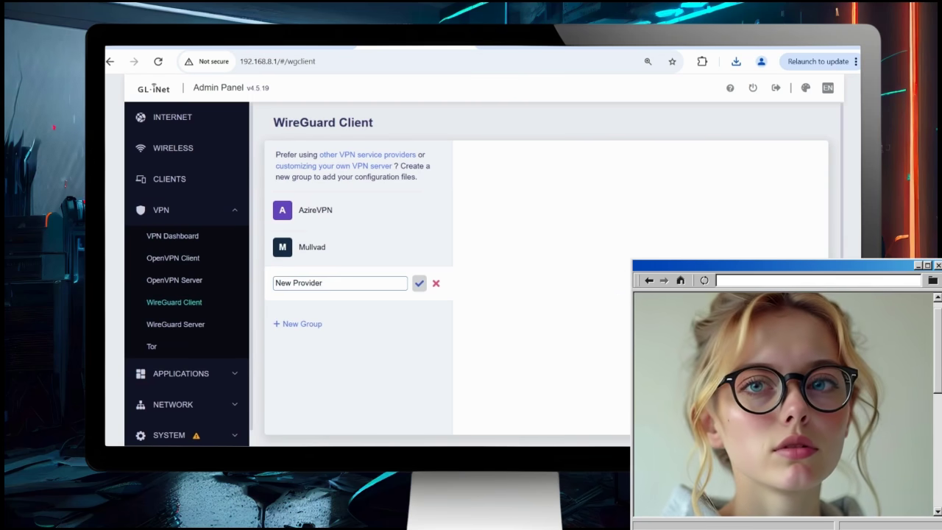
pyautogui.moveTo(327, 284); pyautogui.dragTo(193, 261)
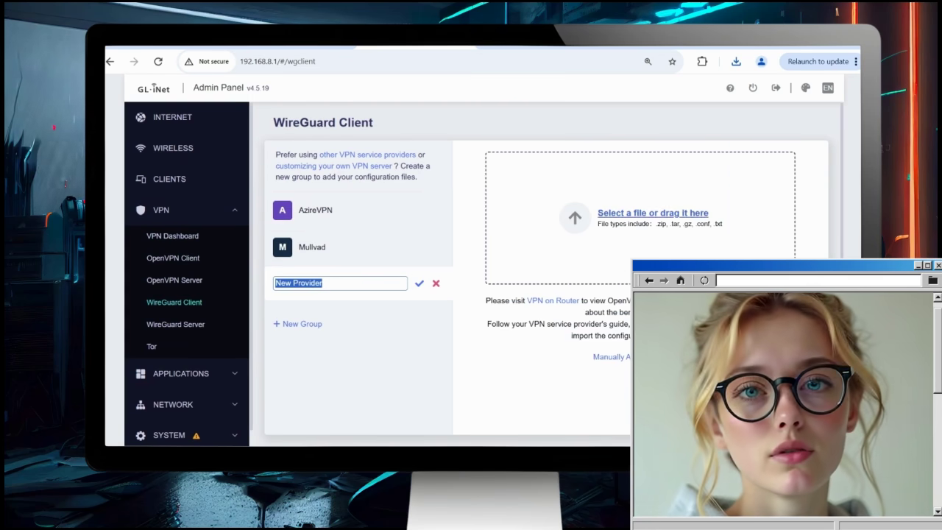
pyautogui.write('Tor')
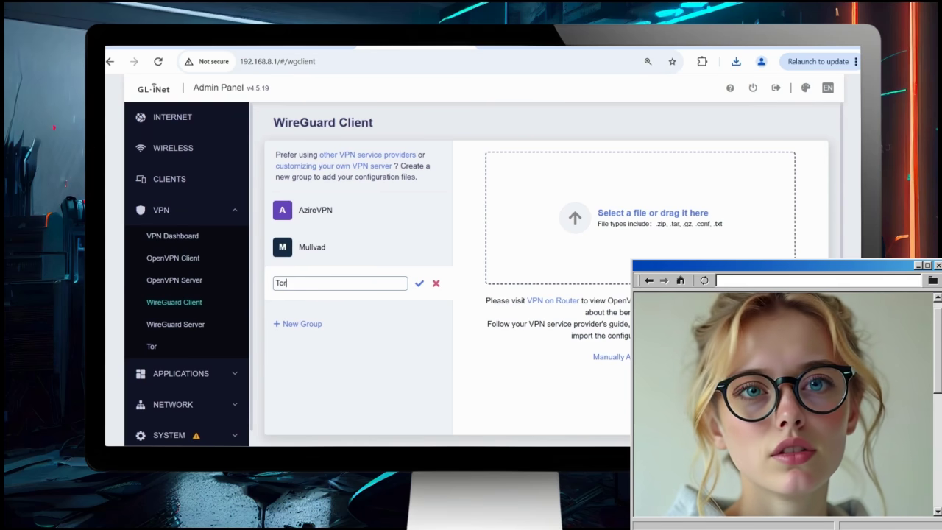
pyautogui.write('Guard')
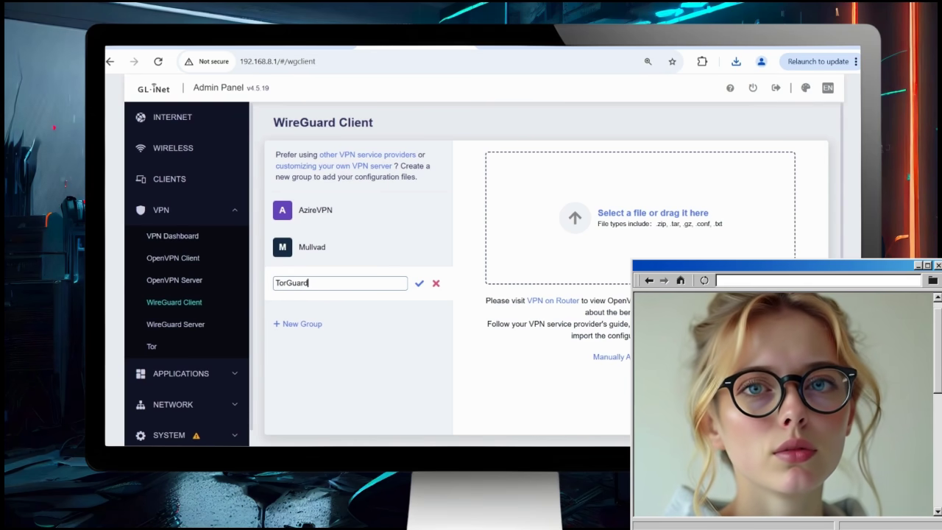
pyautogui.click(419, 282)
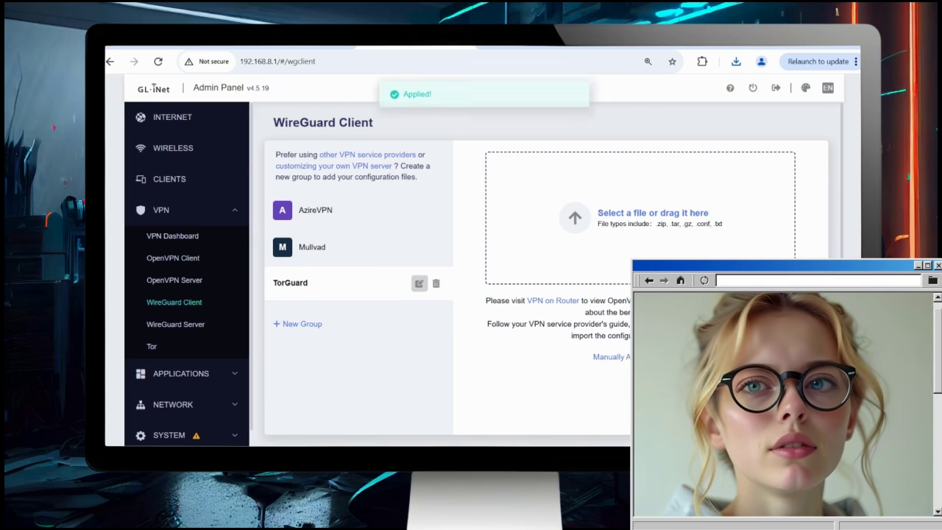
# Manually add a configuration to the TorGuard group and paste the copied WireGuard config, including its private key, into it.
pyautogui.scroll(-1, 552, 273)
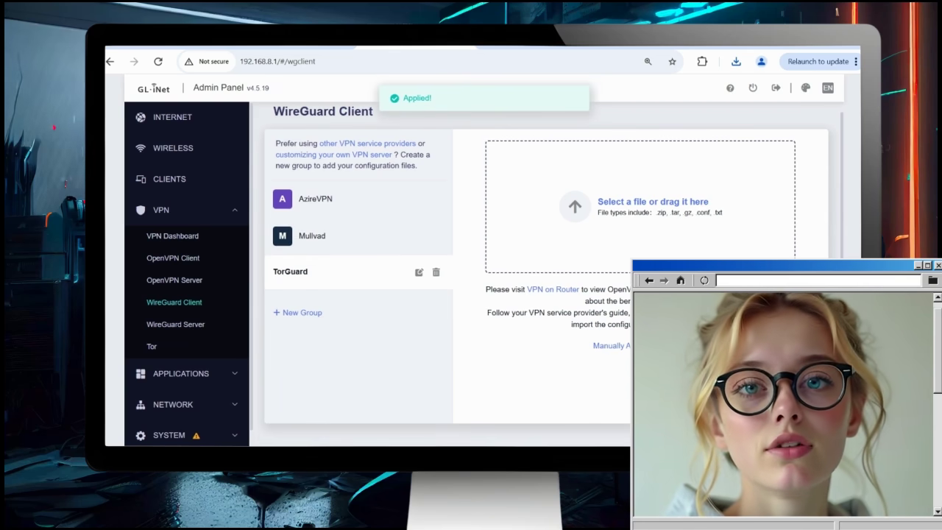
pyautogui.click(641, 345)
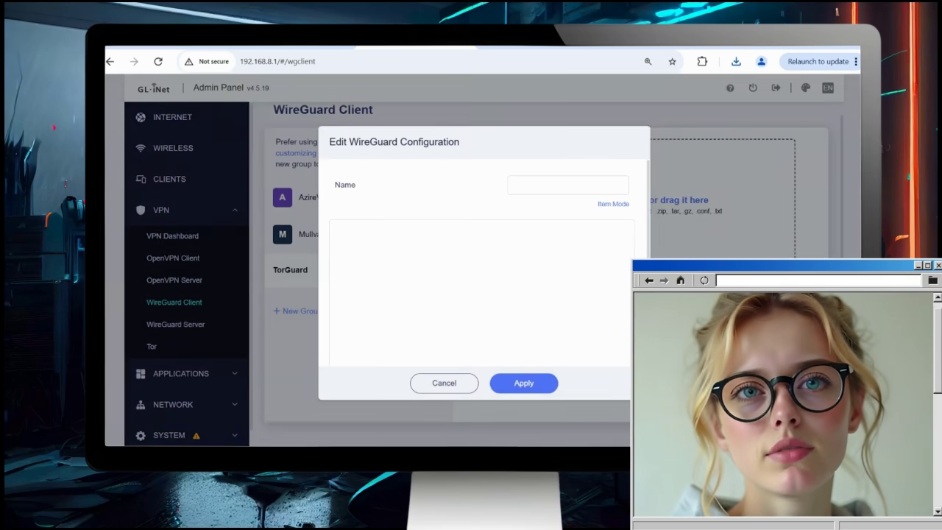
pyautogui.click(336, 230)
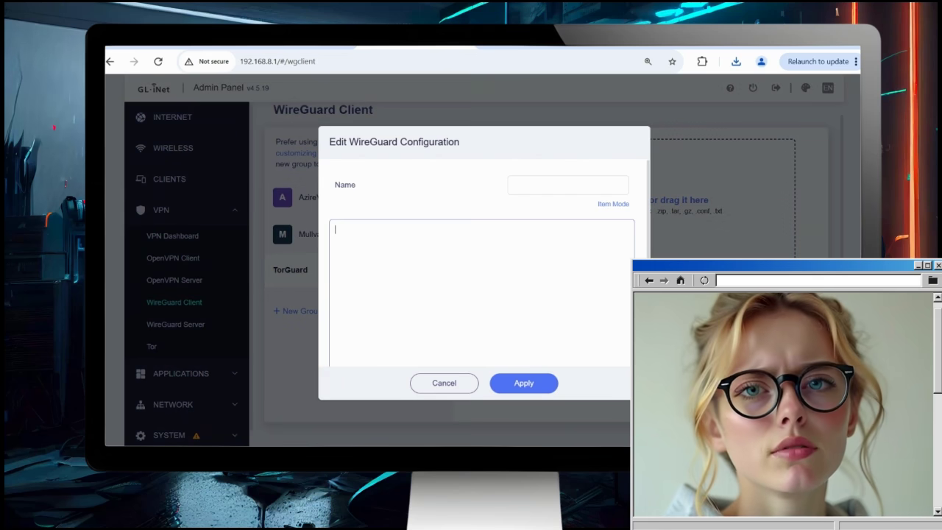
pyautogui.hotkey('ctrl', 'v')
# Save the WireGuard configuration under the name TG_NL and start its VPN connection.
pyautogui.click(568, 185)
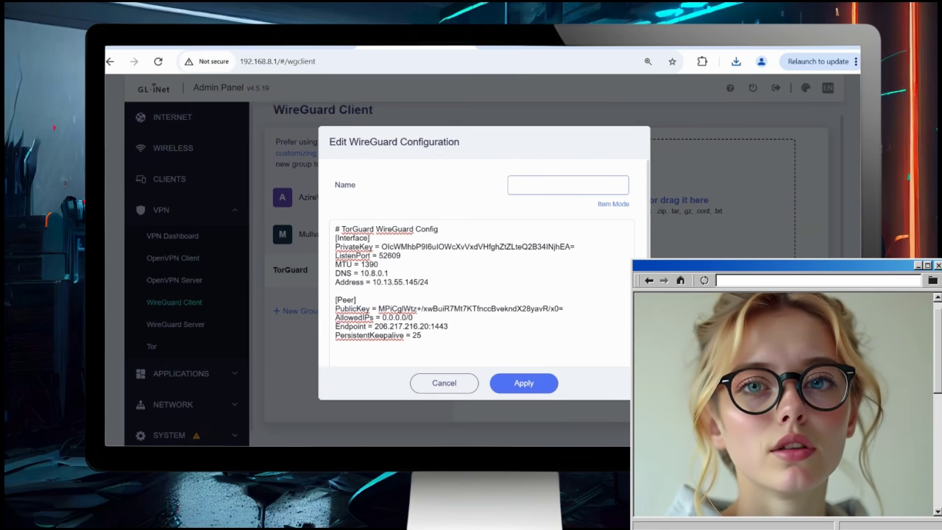
pyautogui.write('TG-')
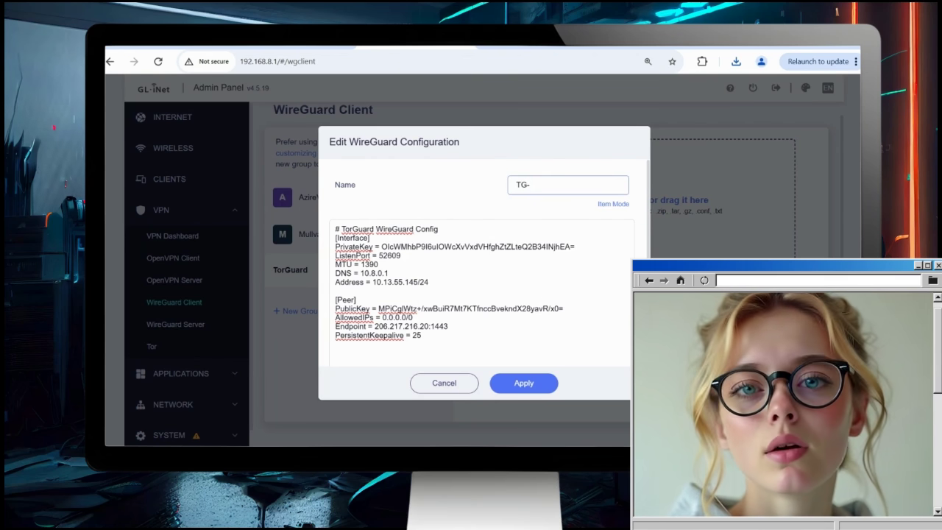
pyautogui.press('BackSpace')
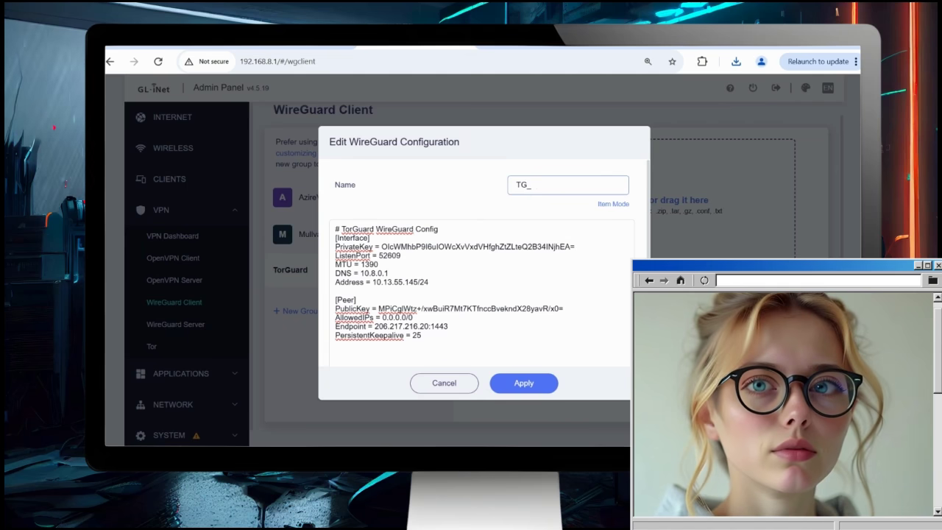
pyautogui.write('NL')
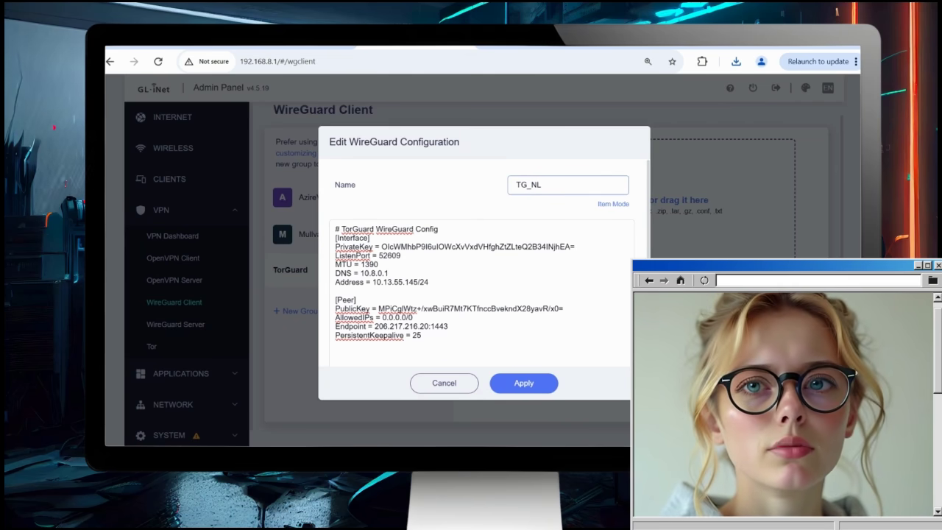
pyautogui.click(524, 383)
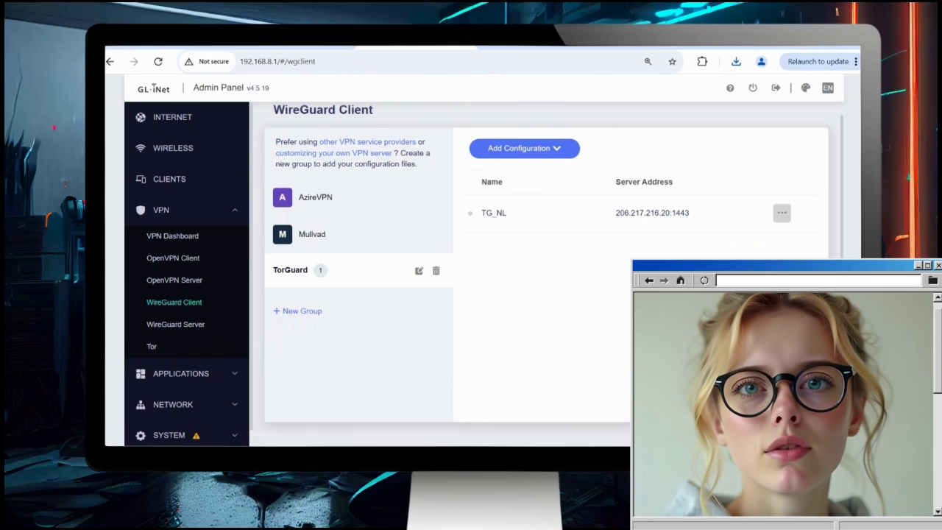
pyautogui.click(782, 213)
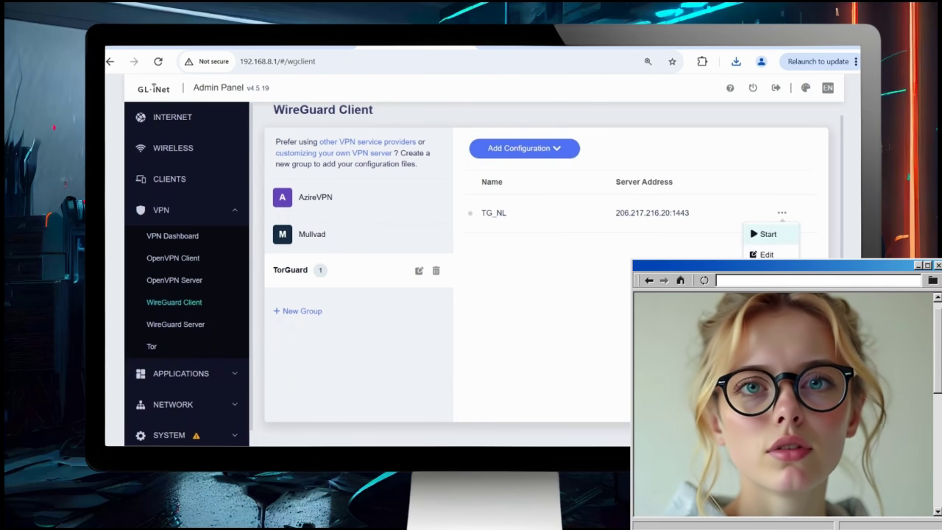
pyautogui.click(766, 234)
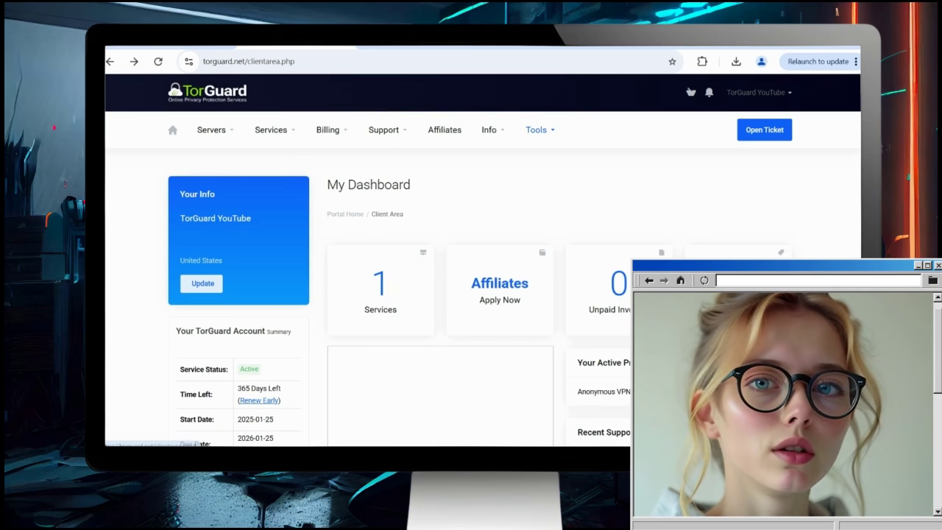
# Run TorGuard's IP GEO Check, examine the IP address entry under Your Current Info, and return to the dashboard.
pyautogui.moveTo(536, 130)
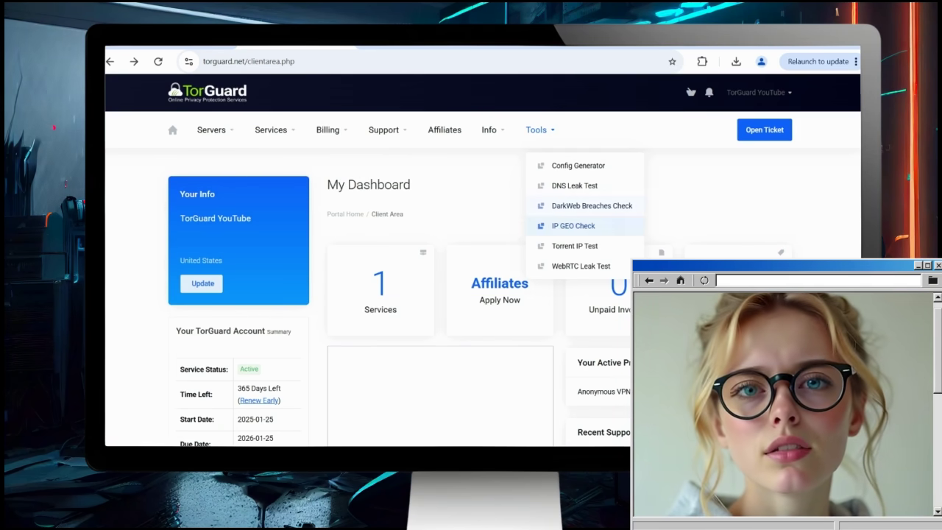
pyautogui.click(574, 226)
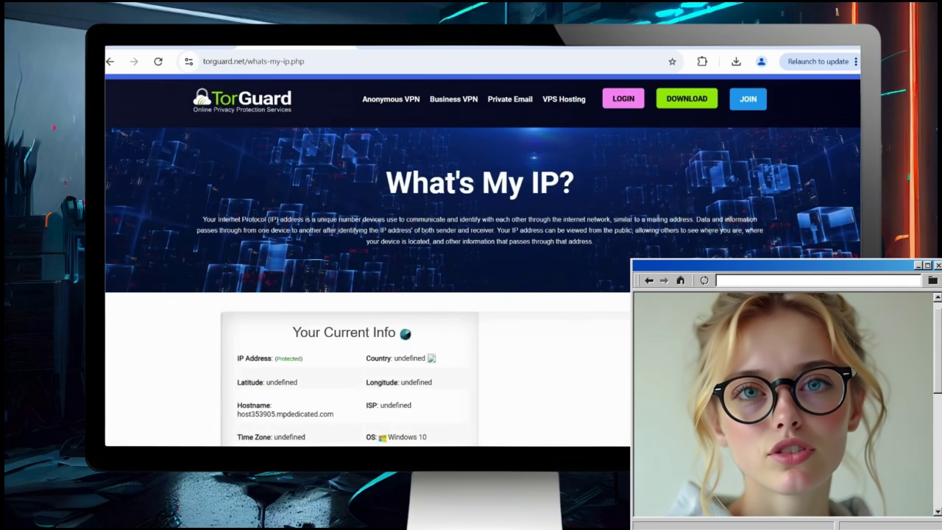
pyautogui.moveTo(303, 359); pyautogui.dragTo(237, 359)
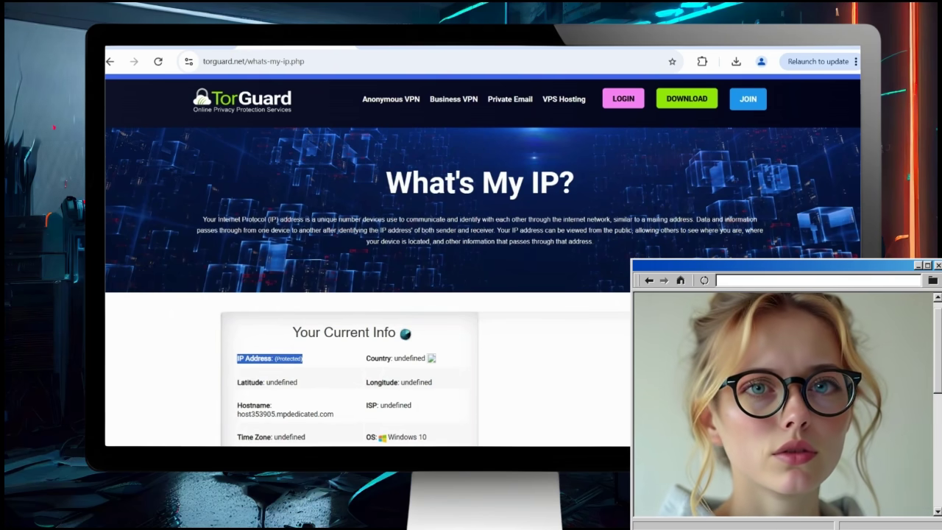
pyautogui.click(238, 359)
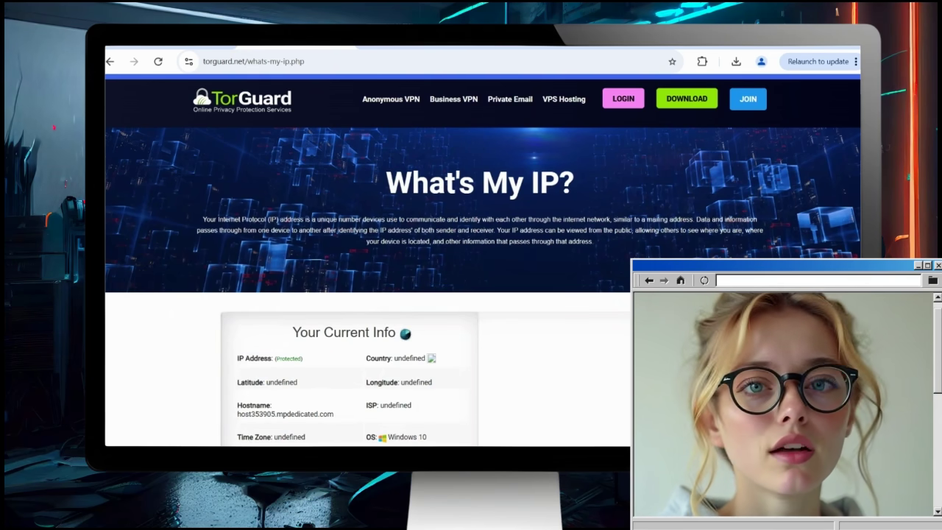
pyautogui.click(109, 62)
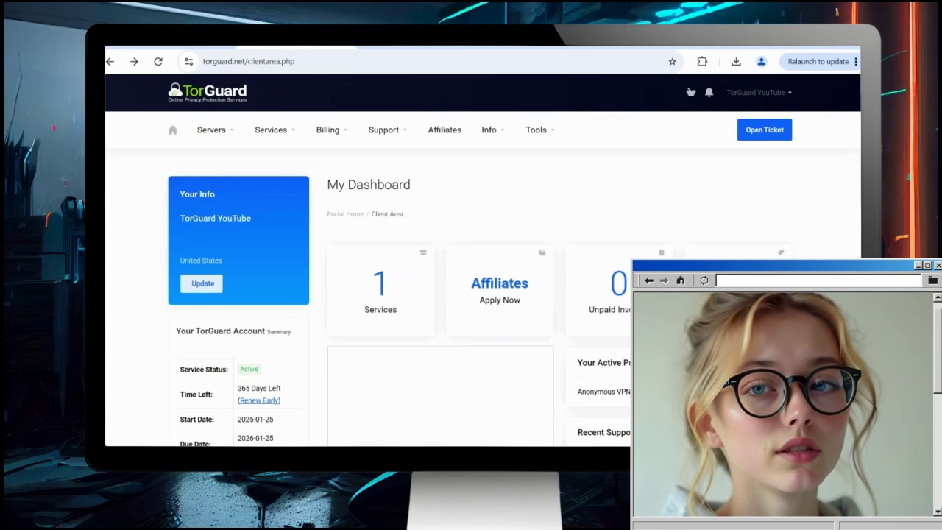
# Run TorGuard's DNS Leak Test, examine the listed DNS IP, and return to the dashboard.
pyautogui.click(539, 130)
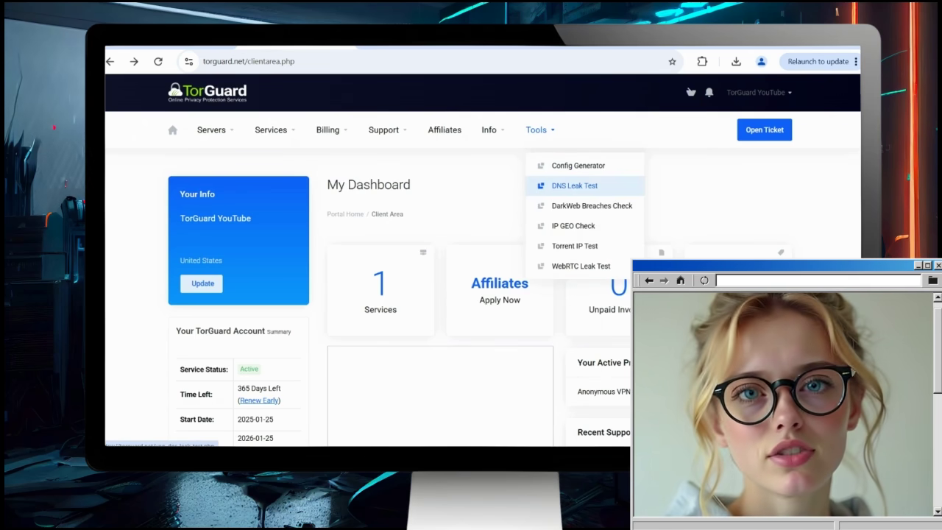
pyautogui.click(574, 186)
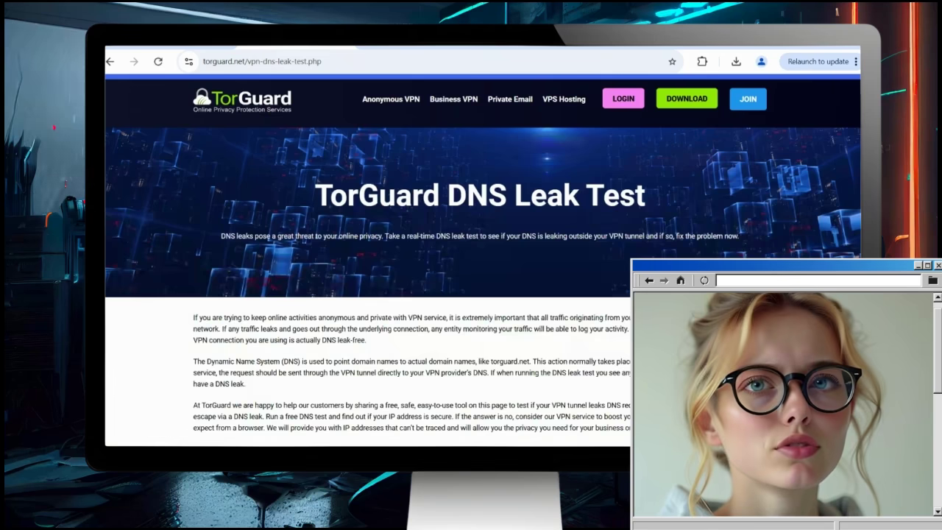
pyautogui.scroll(-3, 482, 295)
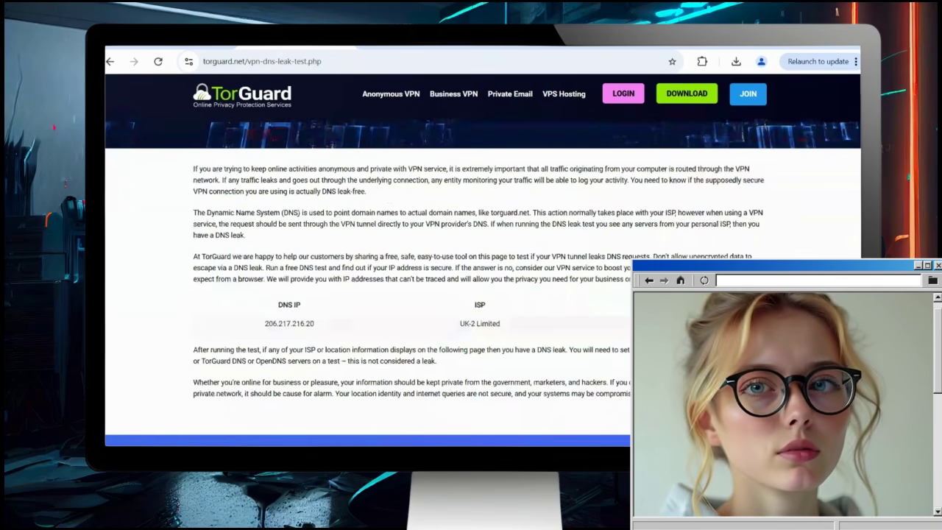
pyautogui.doubleClick(289, 324)
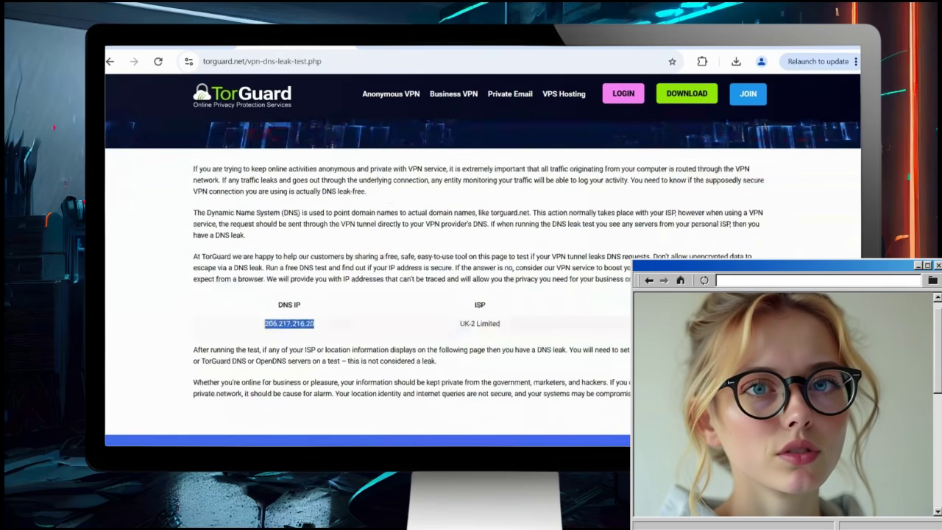
pyautogui.click(302, 324)
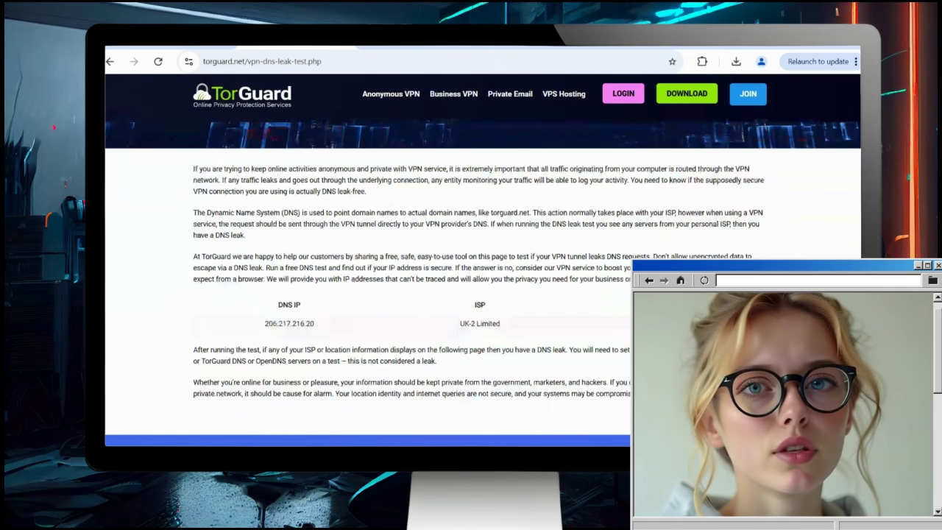
pyautogui.hotkey('alt', 'Left')
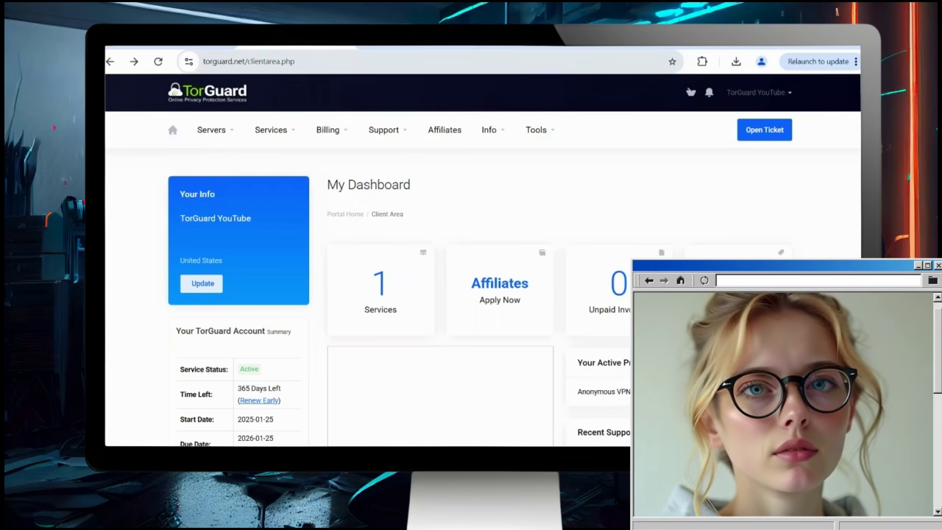